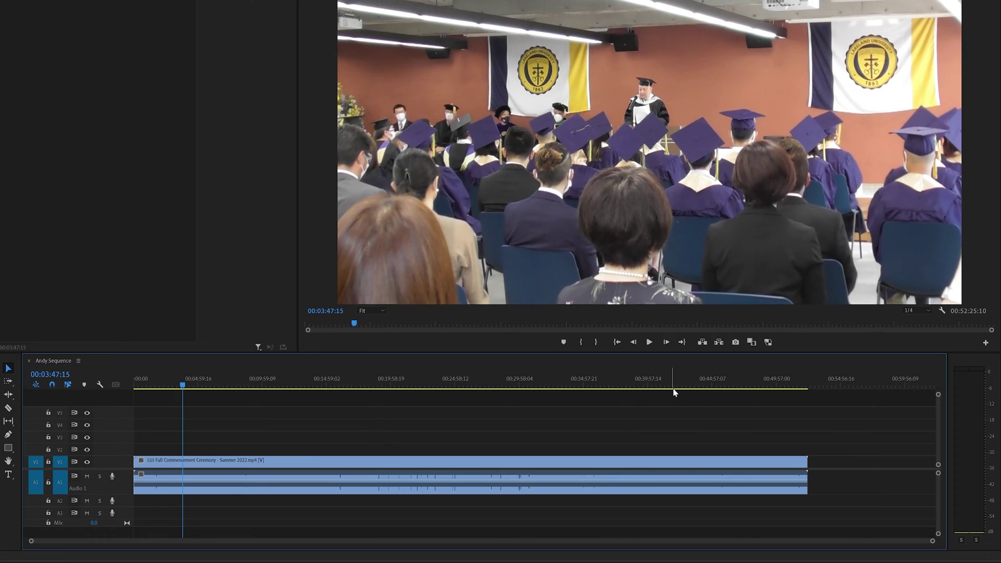
# Step: Split the ceremony clip at four points using the Razor tool and Ctrl+K
pyautogui.click(9, 409)
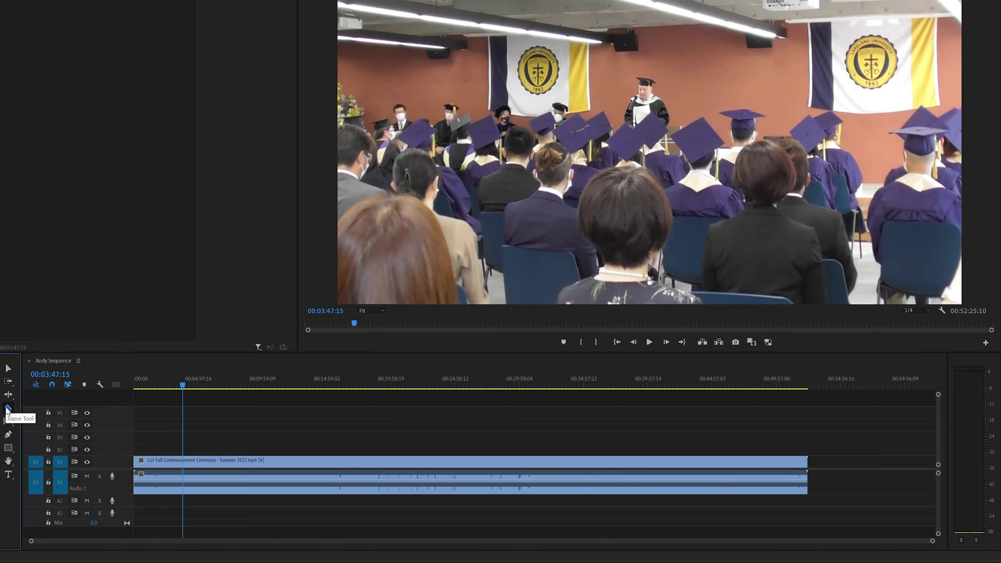
pyautogui.click(202, 462)
pyautogui.click(319, 463)
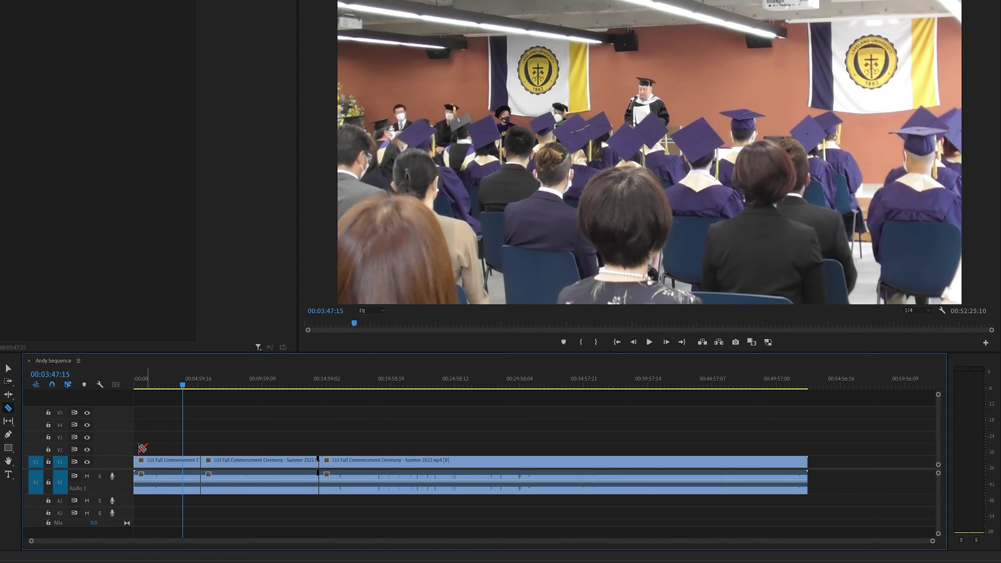
pyautogui.click(9, 367)
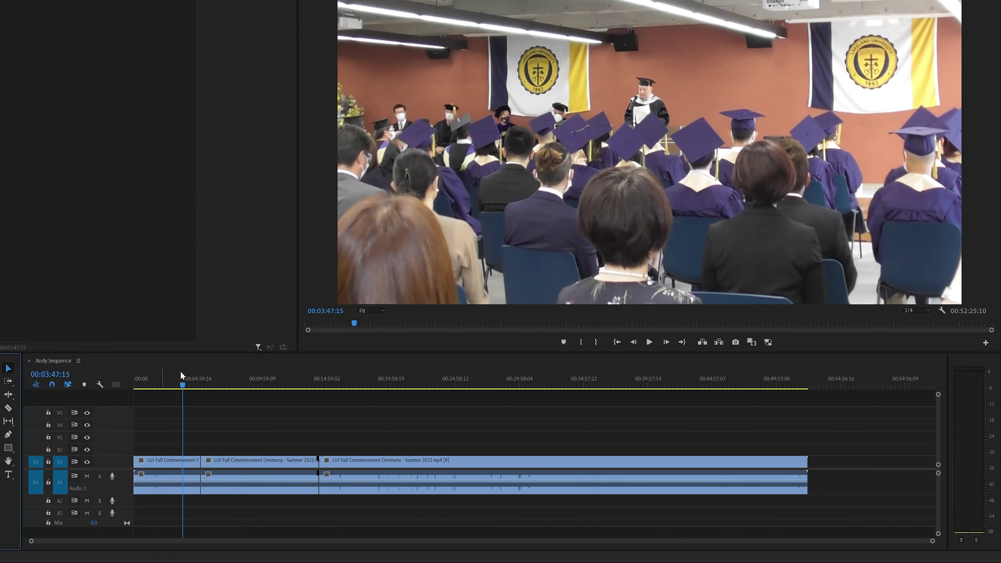
pyautogui.click(427, 384)
pyautogui.hotkey('ctrl', 'k')
pyautogui.click(588, 385)
pyautogui.hotkey('ctrl', 'k')
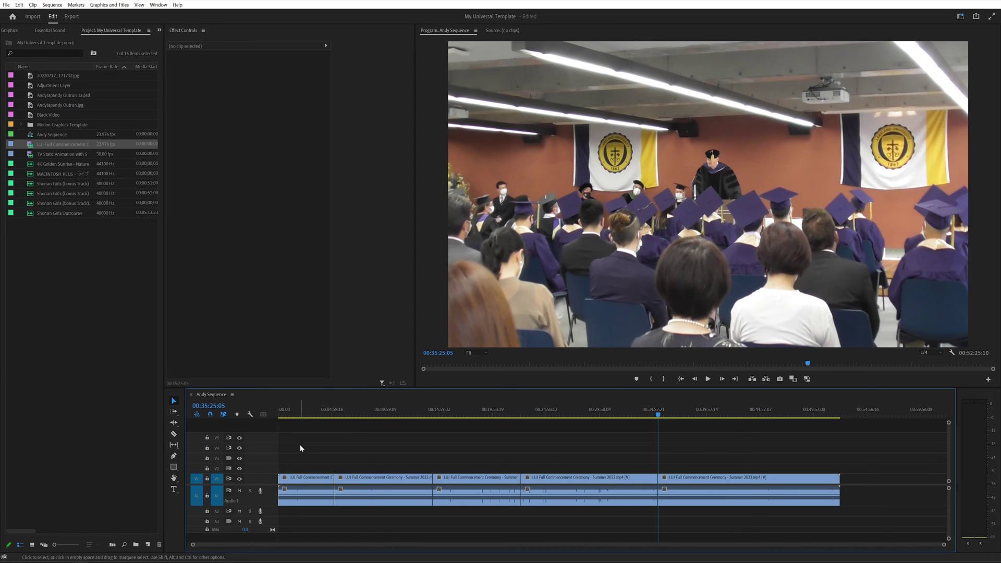
# Step: Mark trial In and Out points around four minutes, then clear them
pyautogui.click(325, 411)
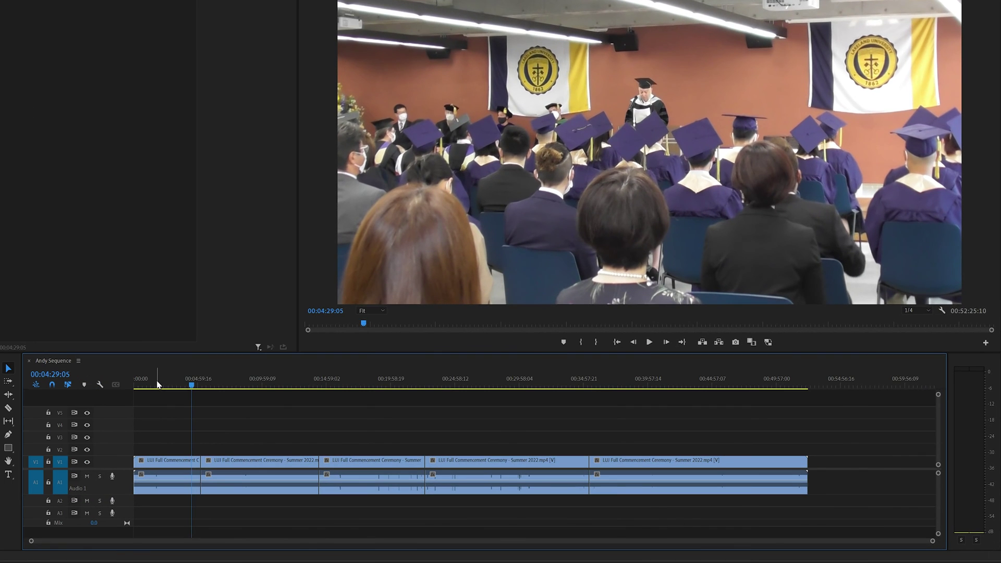
pyautogui.click(156, 385)
pyautogui.press('i')
pyautogui.moveTo(157, 384); pyautogui.dragTo(188, 378)
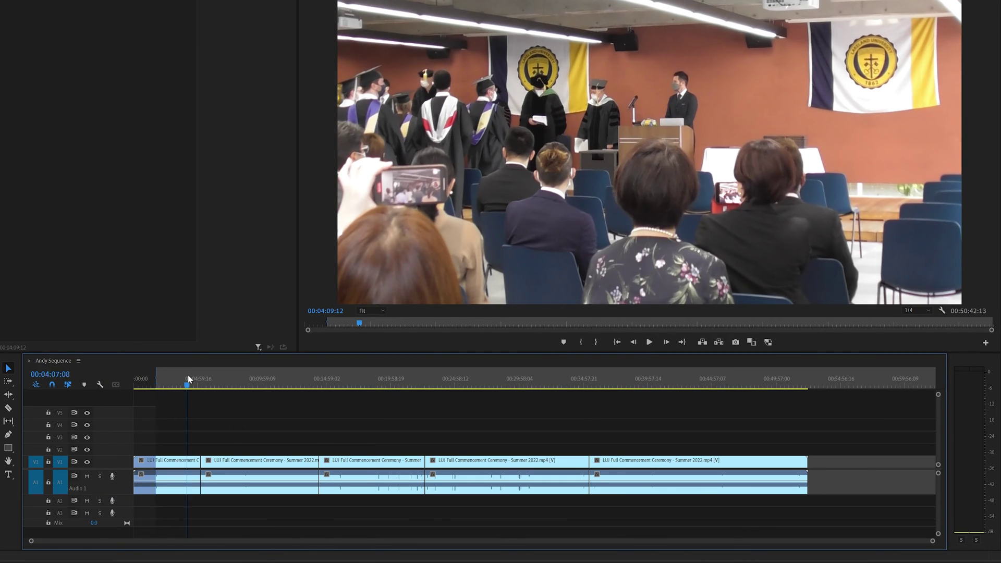
pyautogui.press('o')
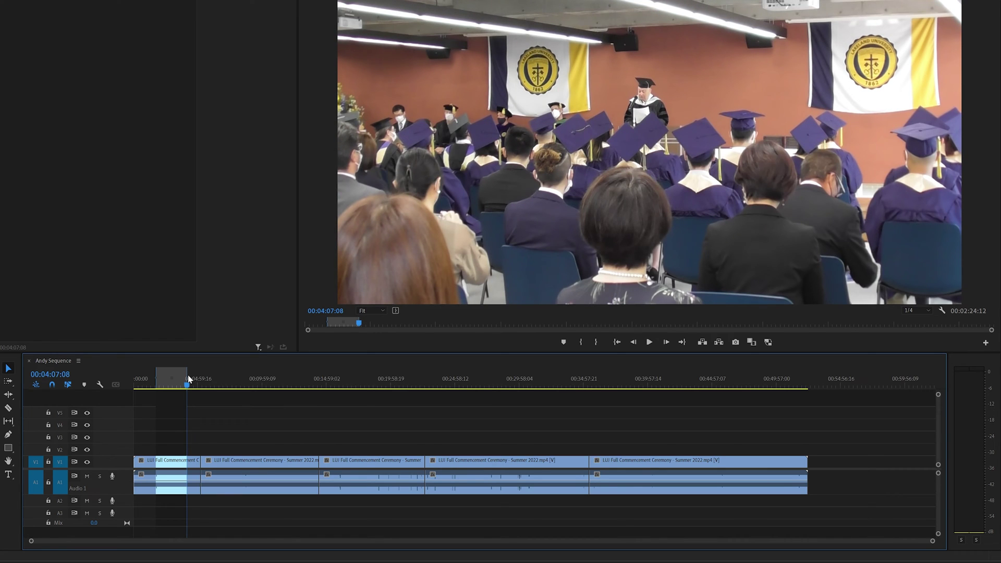
pyautogui.hotkey('alt', 'o')
pyautogui.hotkey('alt', 'i')
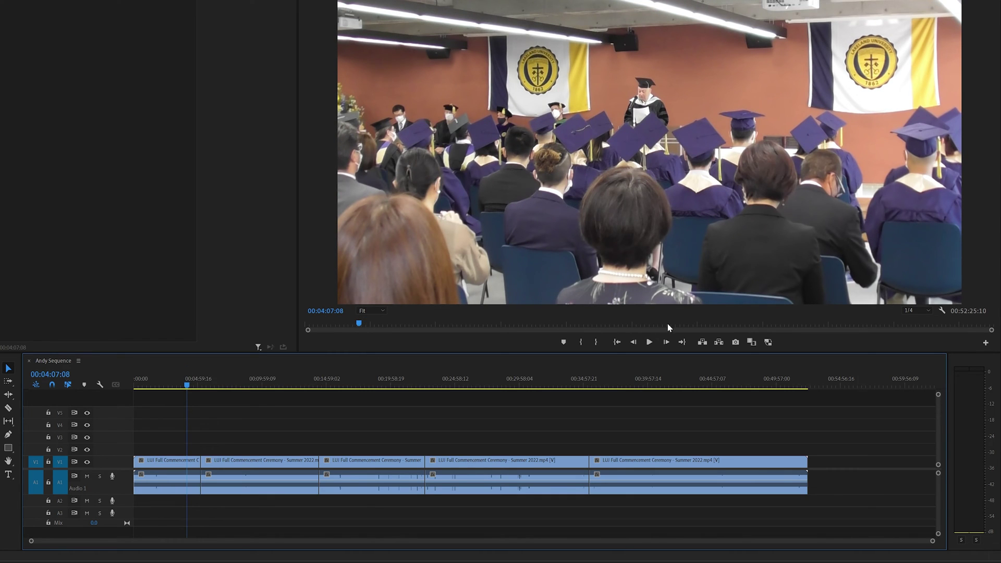
# Step: Set an In/Out range, then drag it to span sequence start to first cut
pyautogui.click(581, 349)
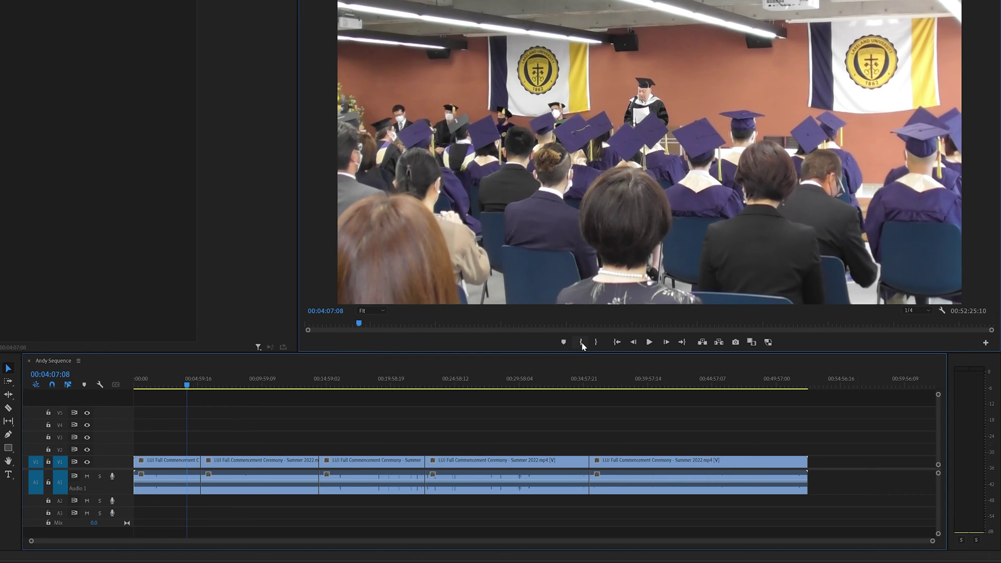
pyautogui.click(255, 379)
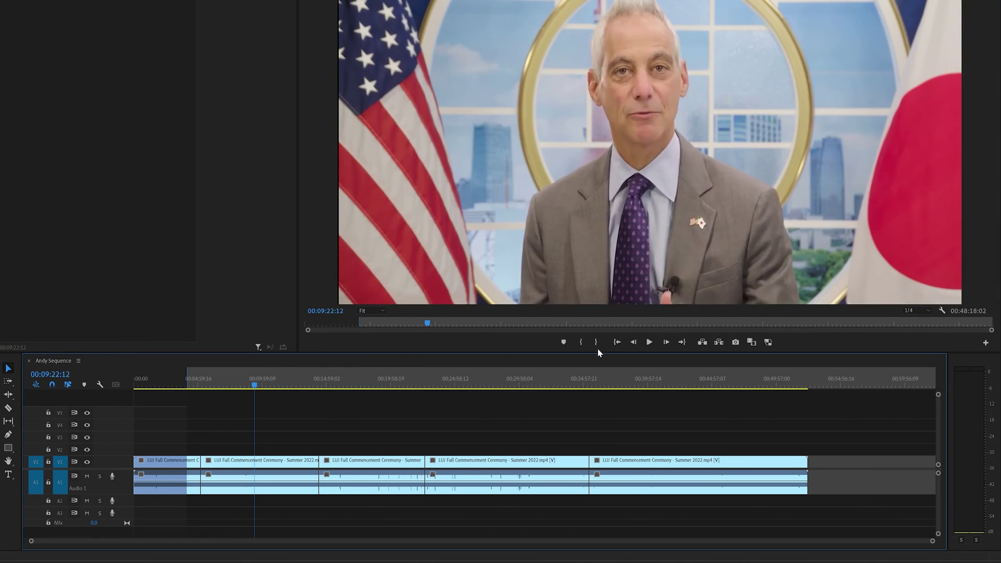
pyautogui.click(598, 347)
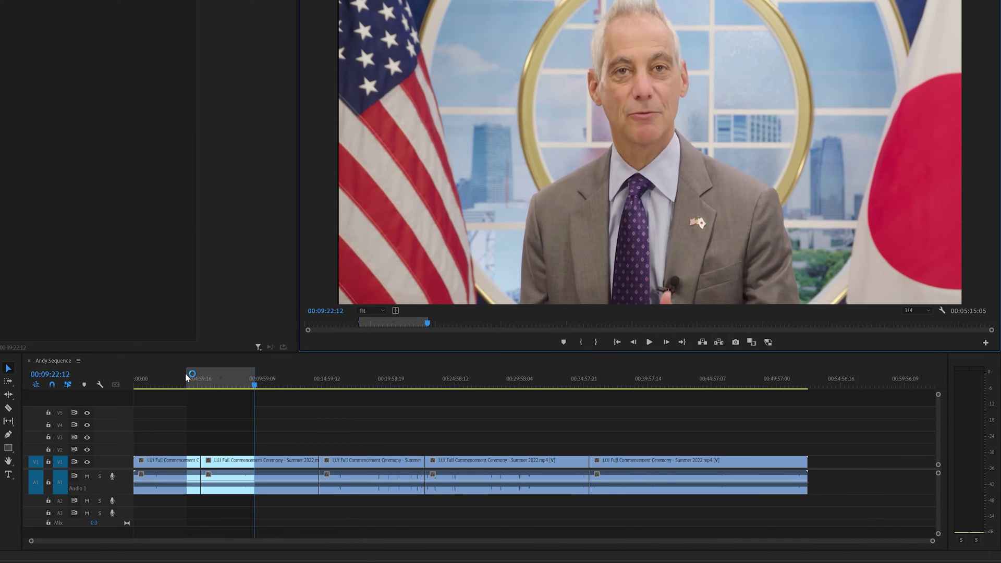
pyautogui.moveTo(186, 373); pyautogui.dragTo(124, 382)
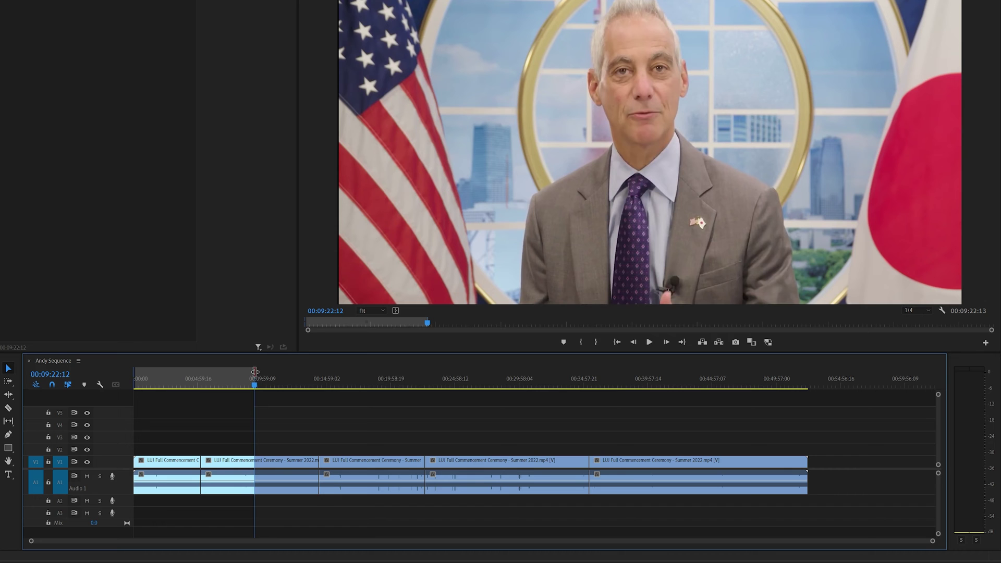
pyautogui.moveTo(254, 372); pyautogui.dragTo(202, 387)
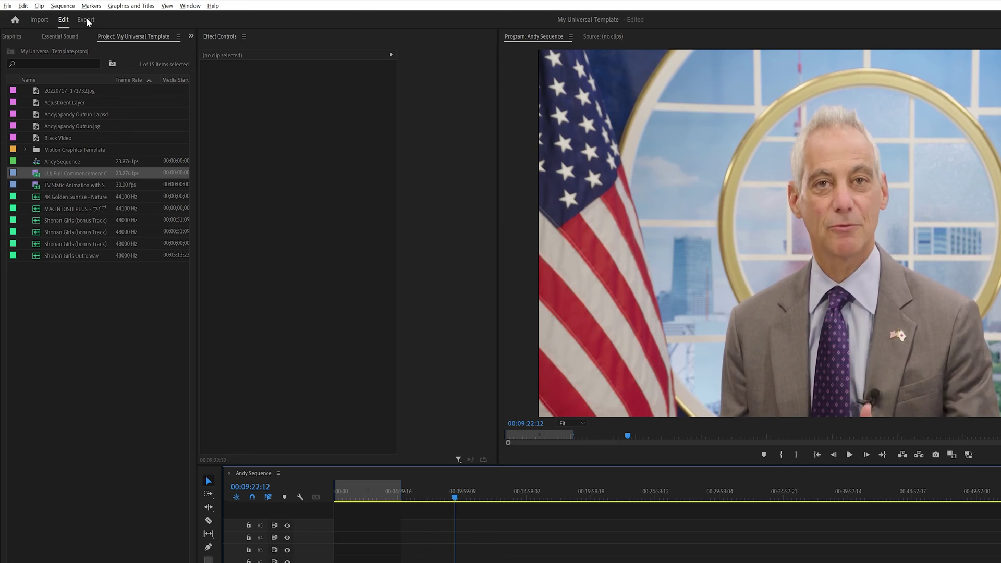
# Step: Keep the export range as In/Out and send the HEVC export to Media Encoder
pyautogui.click(87, 22)
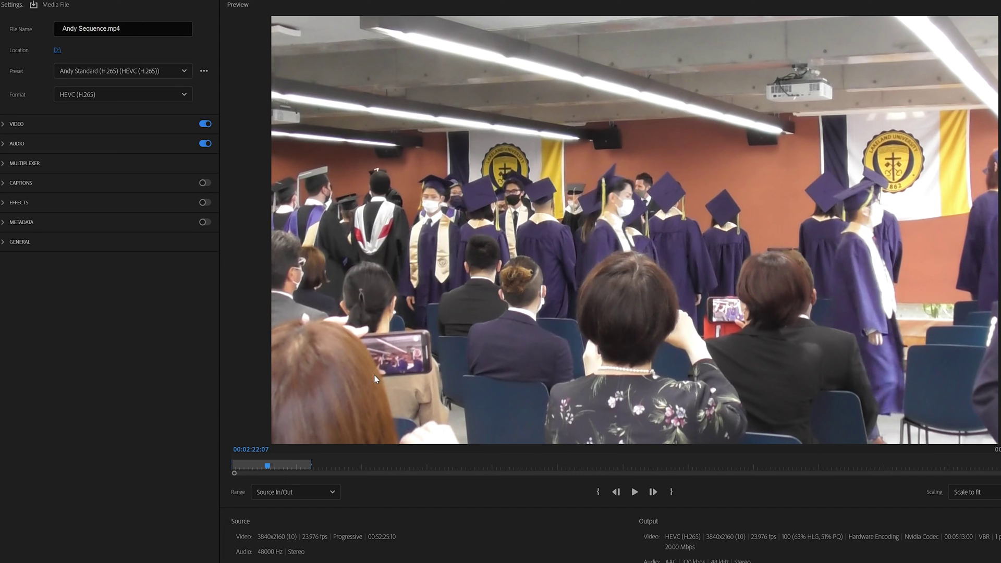
pyautogui.click(329, 493)
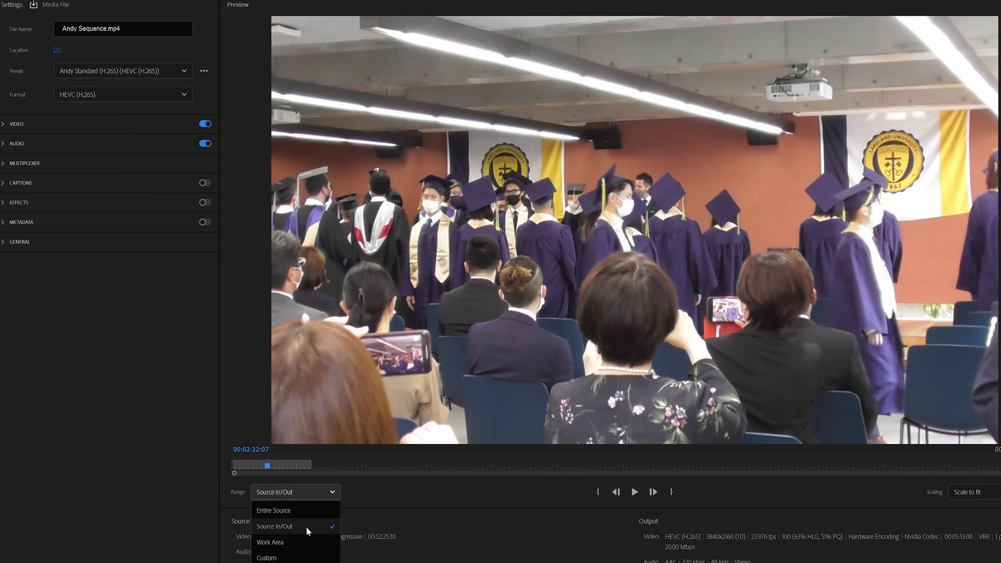
pyautogui.click(393, 501)
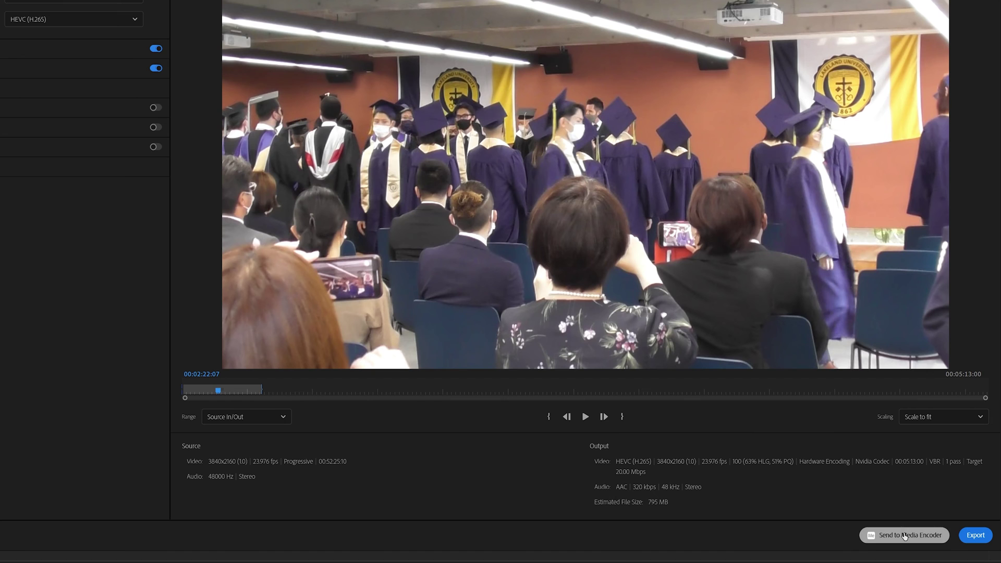
pyautogui.click(904, 536)
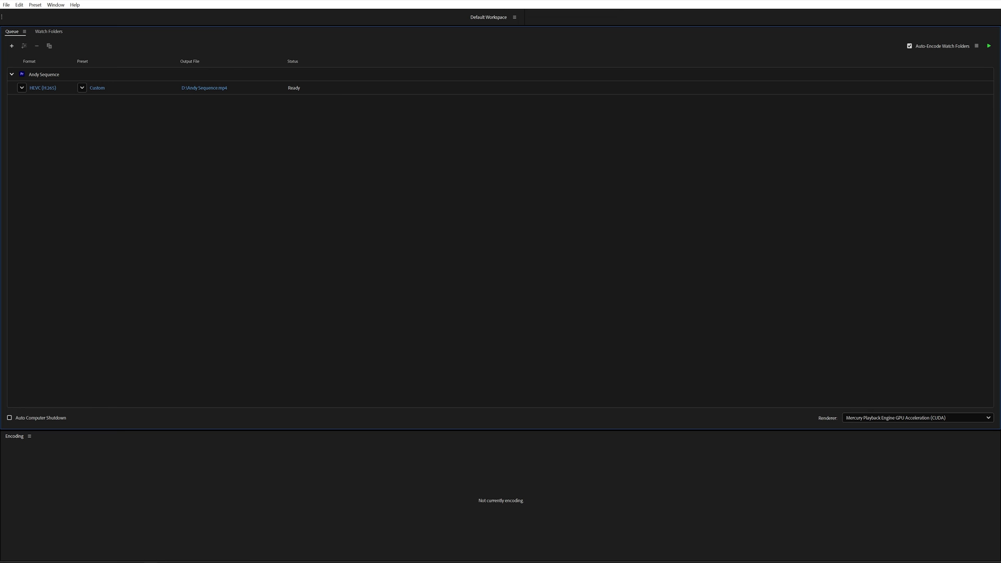
# Step: Switch back to Premiere Pro from the taskbar
pyautogui.click(84, 523)
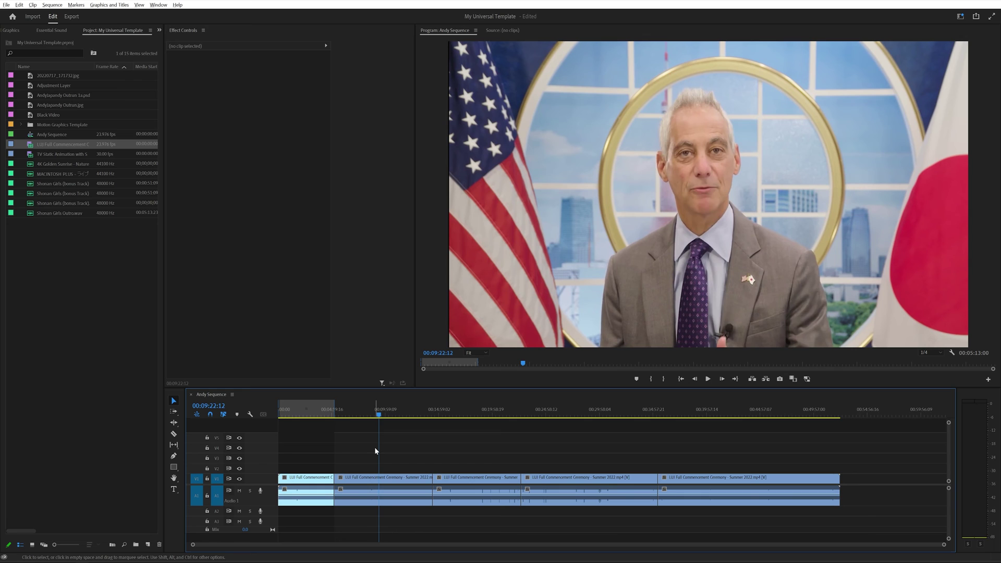
pyautogui.click(434, 461)
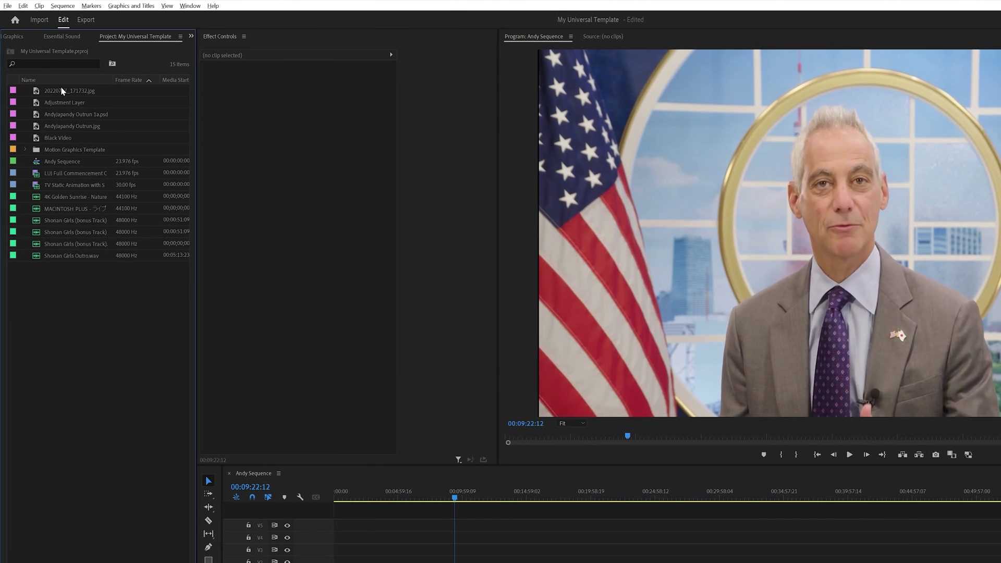
pyautogui.rightClick(54, 51)
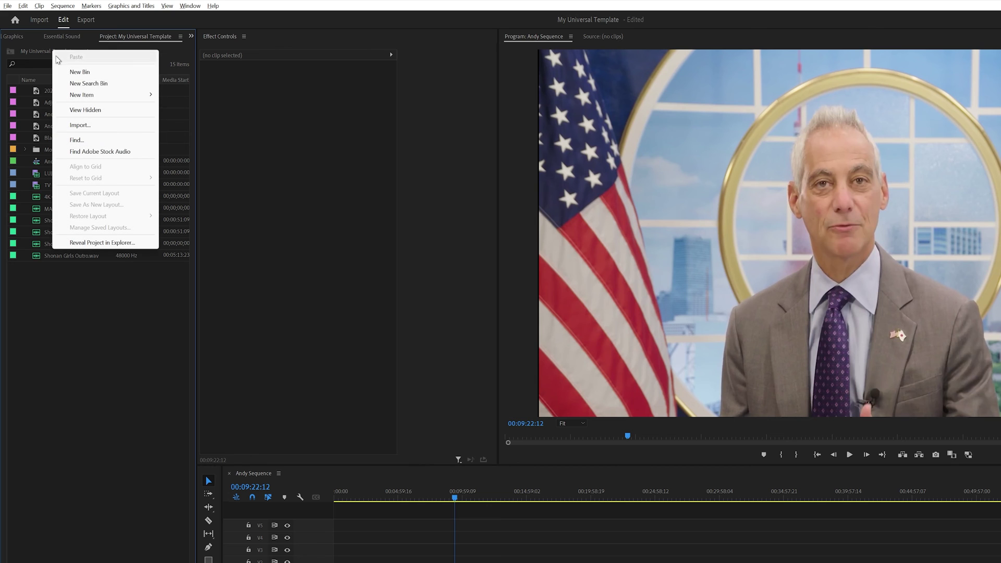
pyautogui.moveTo(81, 95)
pyautogui.click(175, 95)
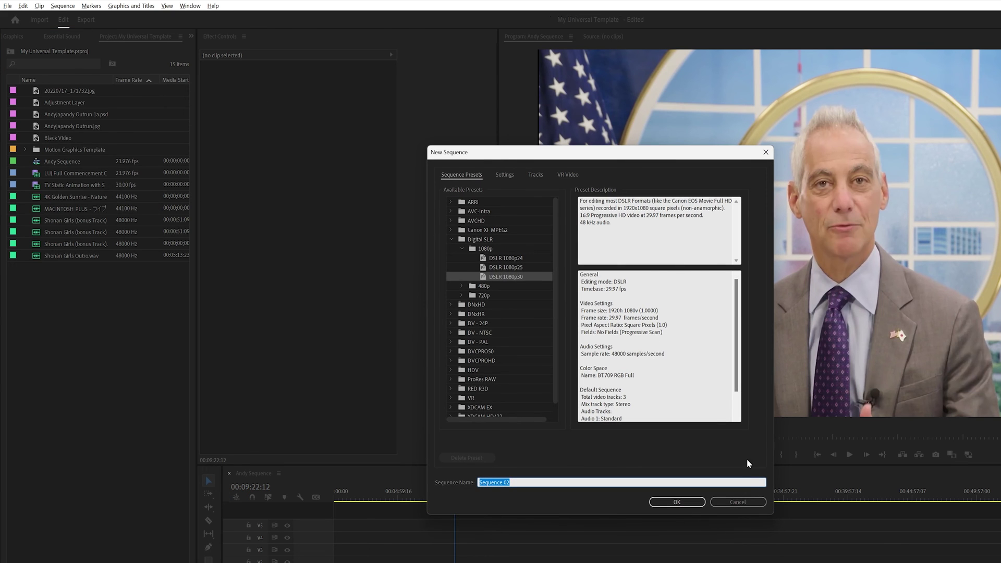
pyautogui.click(747, 502)
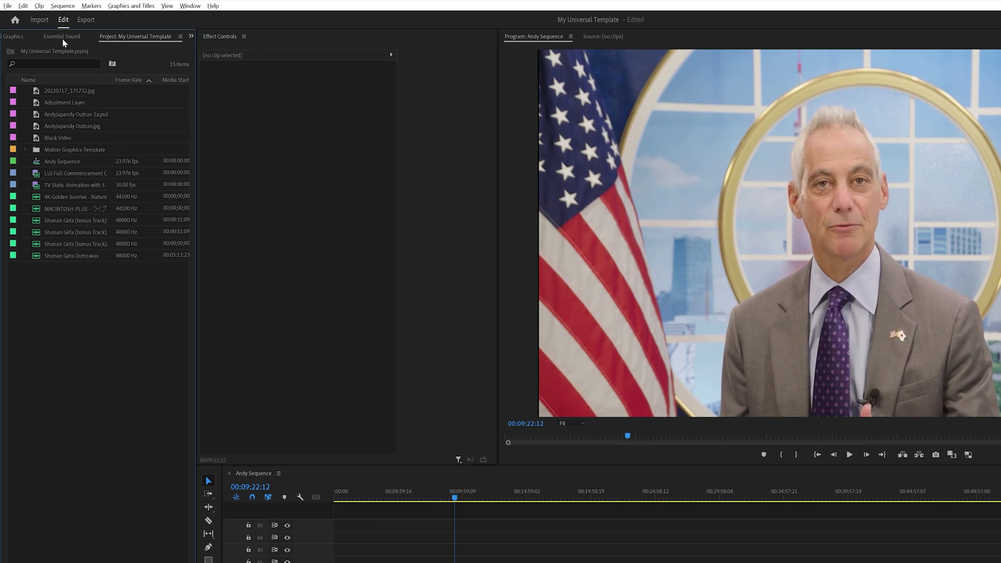
# Step: Duplicate Andy Sequence and open Andy Sequence Copy 01 in the timeline
pyautogui.click(58, 162)
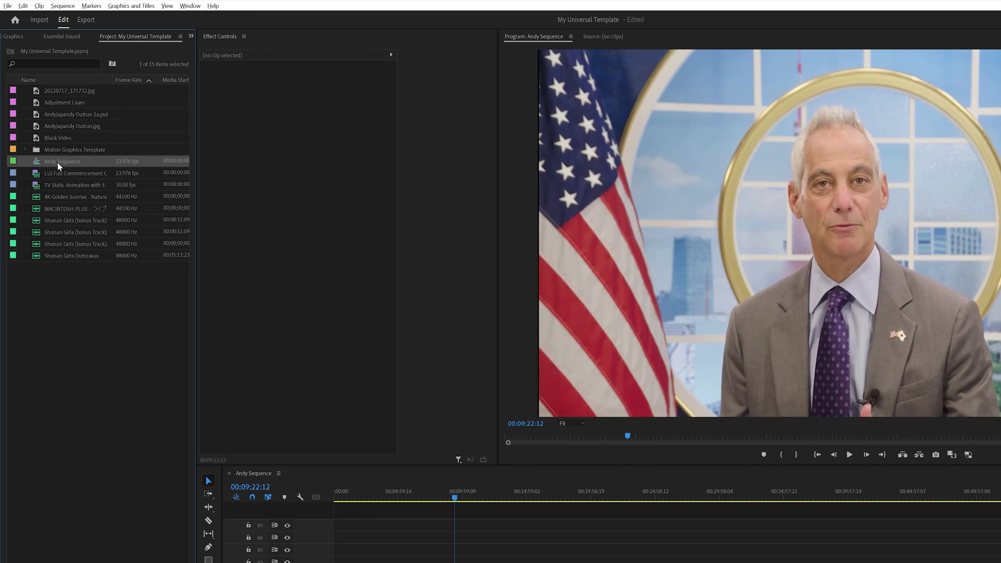
pyautogui.rightClick(59, 164)
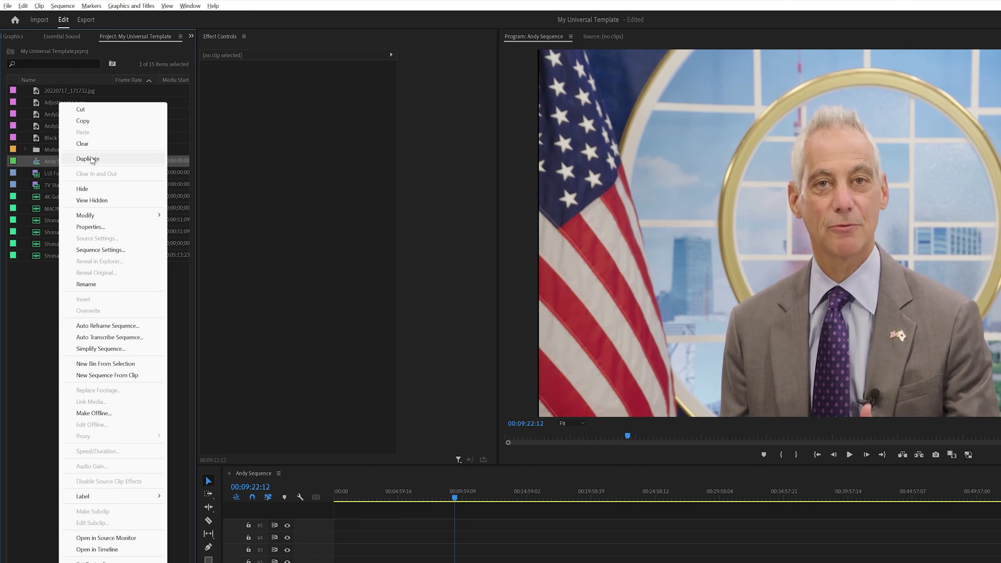
pyautogui.click(88, 159)
pyautogui.doubleClick(70, 173)
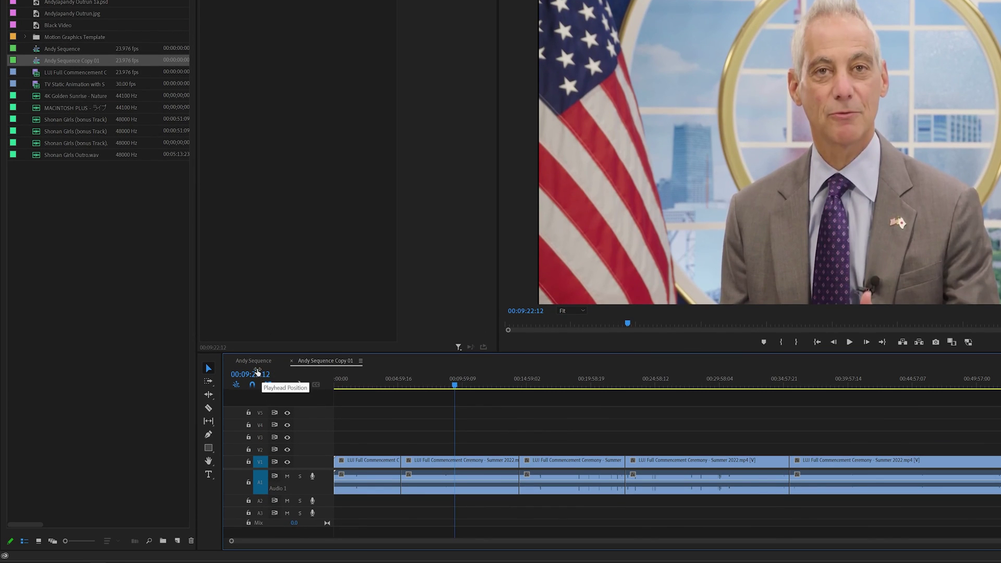
# Step: Delete clips two through five from Andy Sequence Copy 01
pyautogui.click(256, 364)
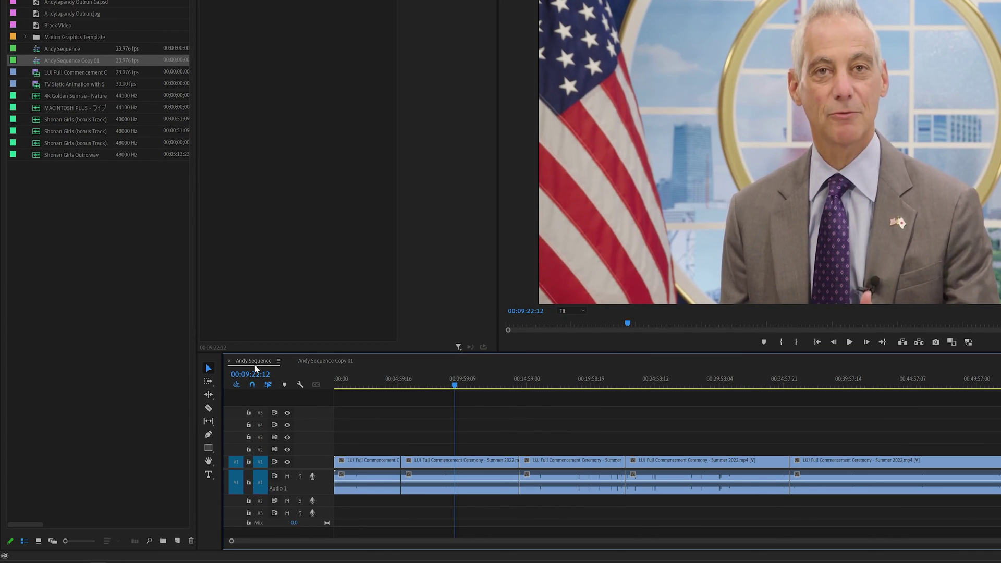
pyautogui.click(317, 365)
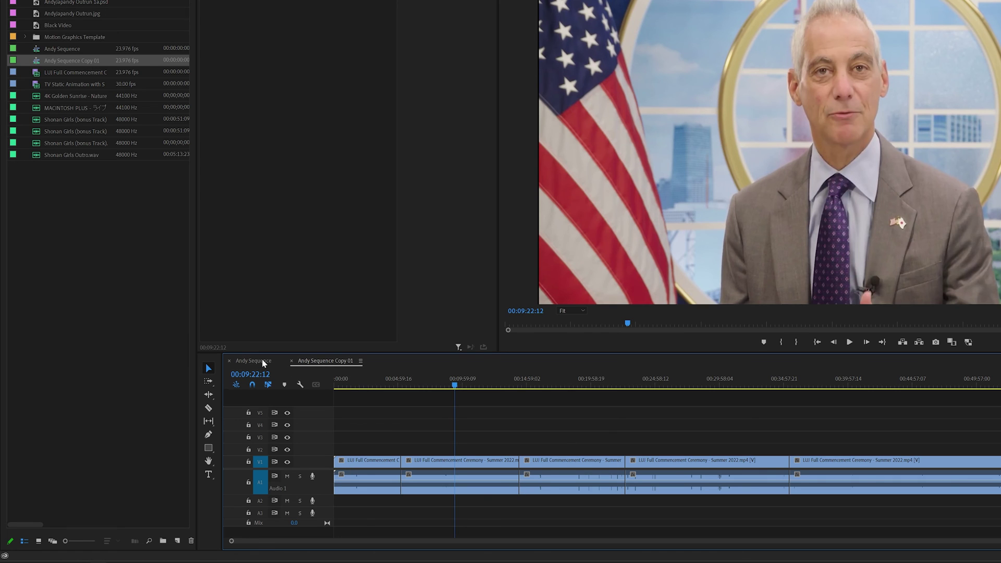
pyautogui.moveTo(431, 422)
pyautogui.mouseDown()
pyautogui.moveTo(485, 458)
pyautogui.moveTo(917, 493)
pyautogui.mouseUp()
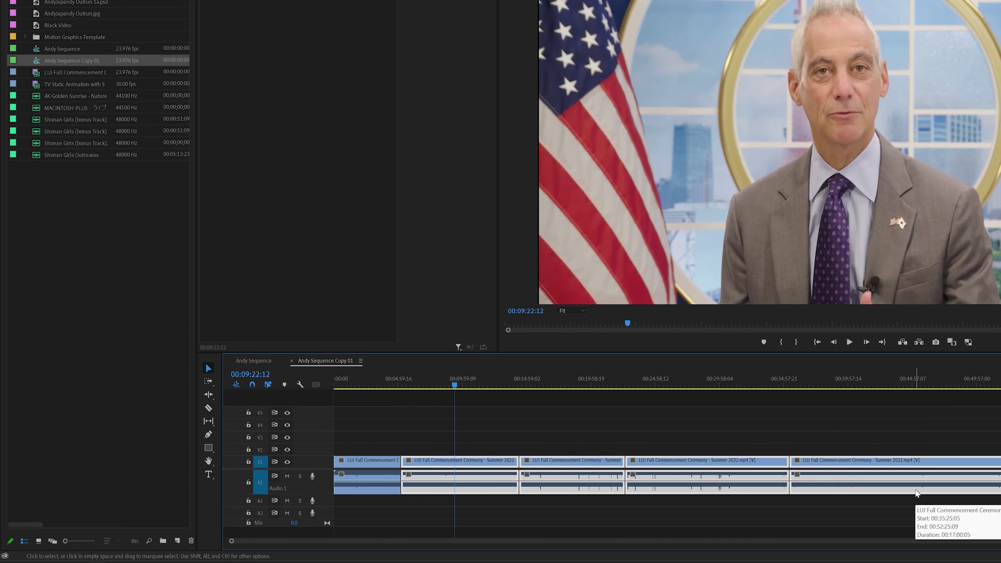
pyautogui.press('Delete')
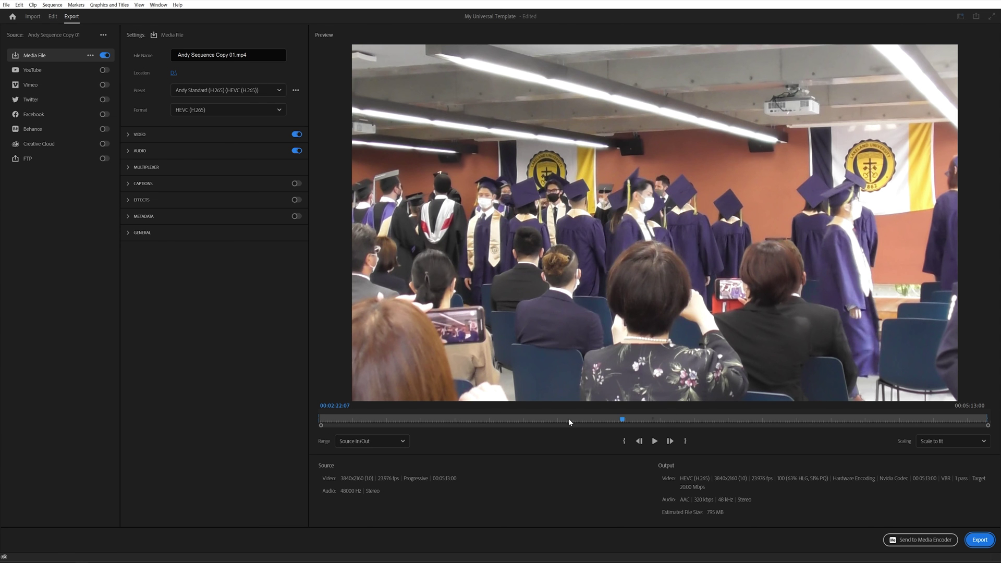
# Step: Set the export range for Andy Sequence Copy 01 to Entire Source
pyautogui.click(369, 441)
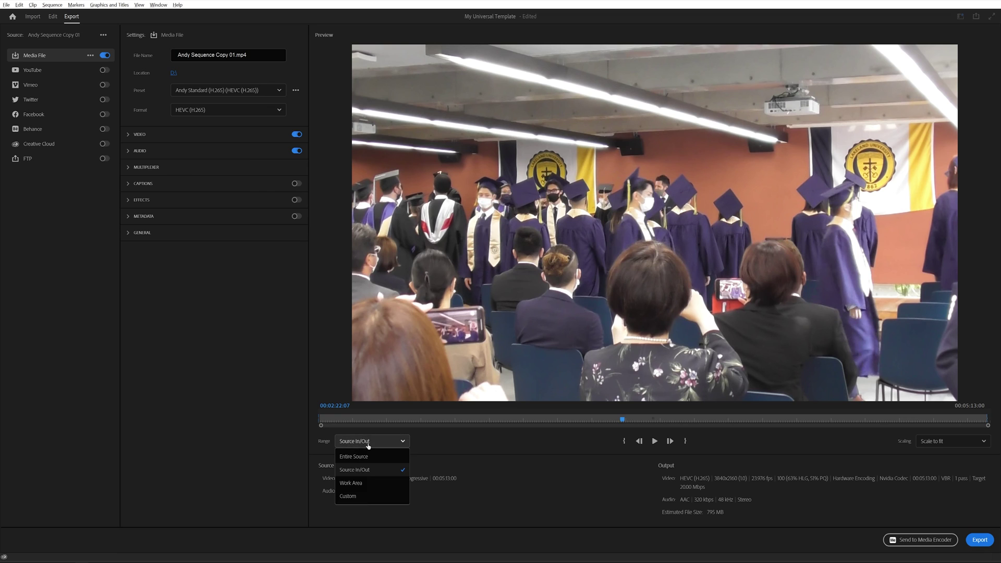
pyautogui.click(365, 457)
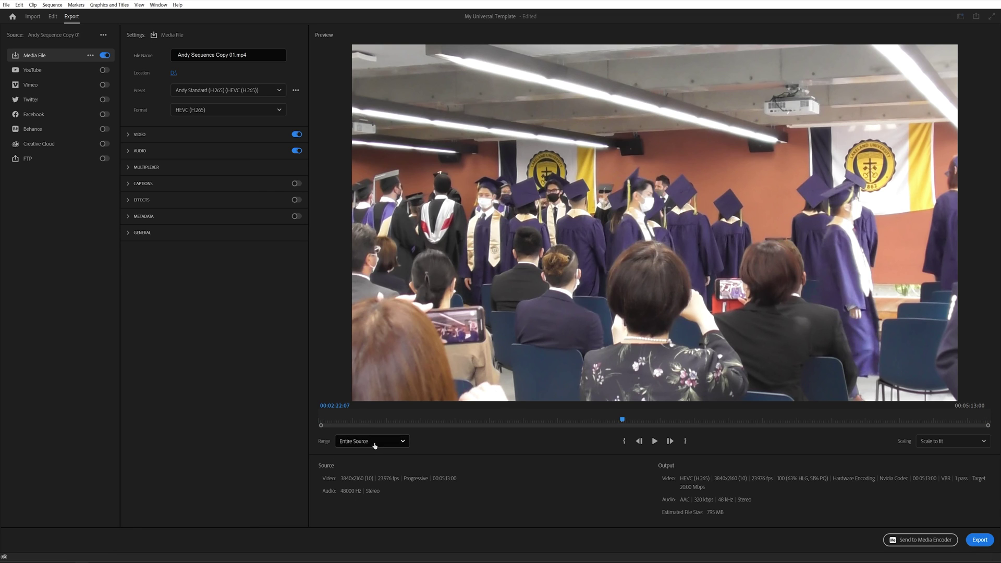
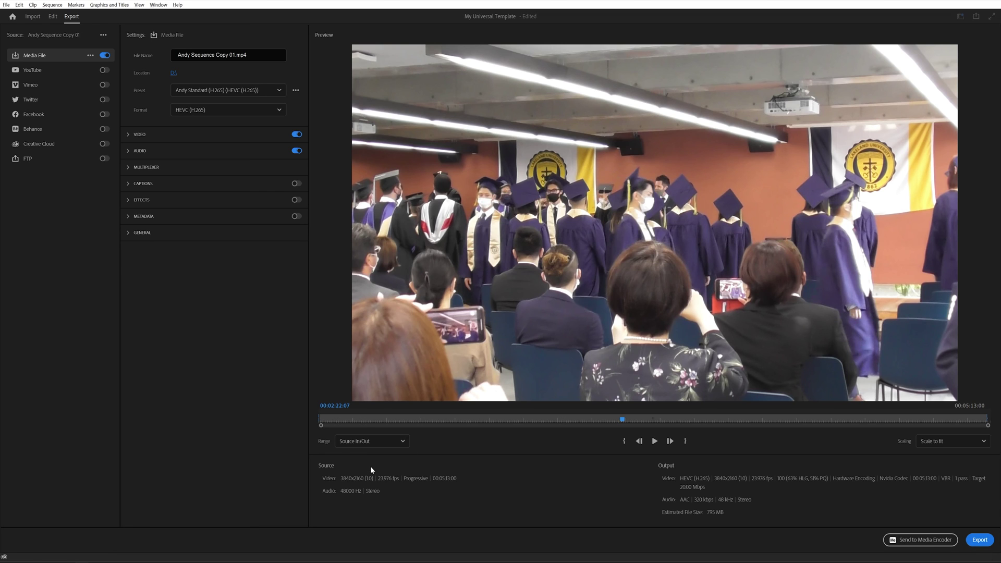
# Step: Send the Andy Sequence Copy 01 HEVC MP4 export to Adobe Media Encoder's queue
pyautogui.click(909, 540)
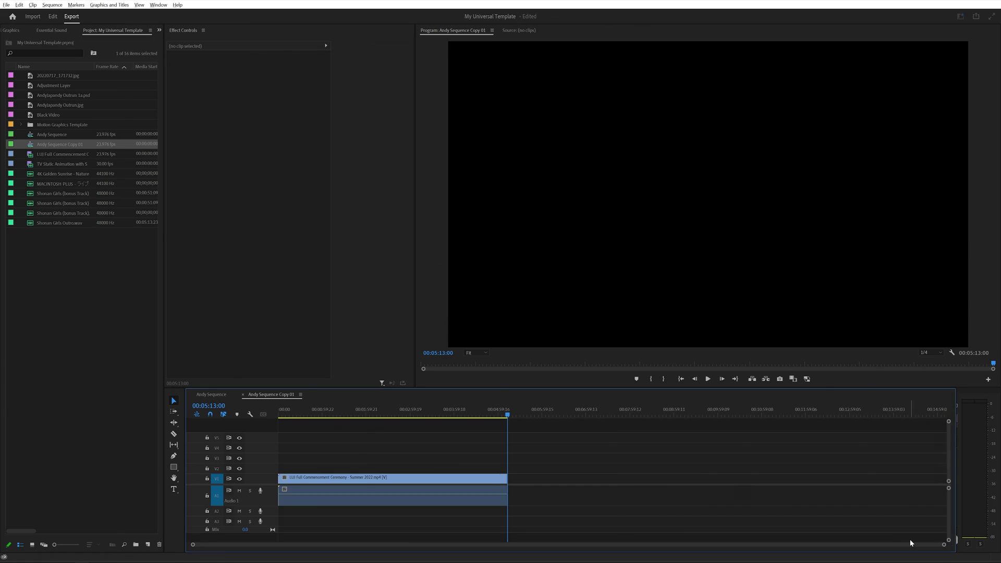